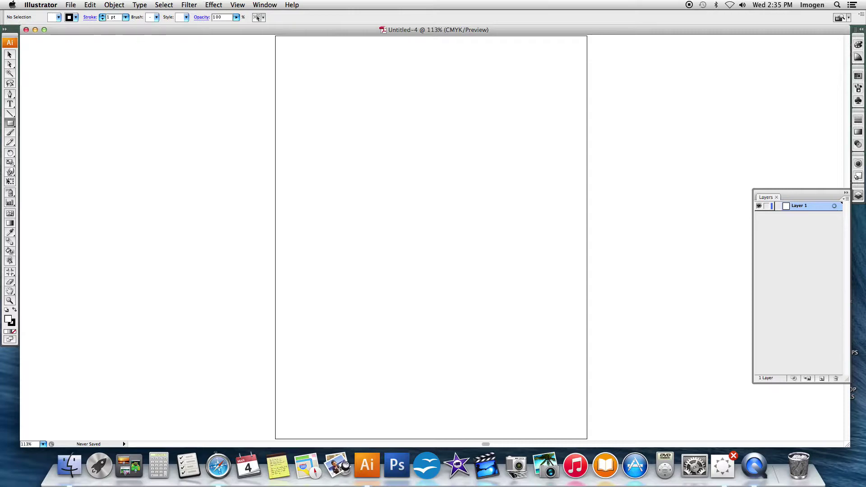
Draw a long rectangle about 5.38 by 0.52 in near the top of the page and fill it with bright blue.
{"action": "left_click_drag", "start_coordinate": [301, 62], "coordinate": [499, 81]}
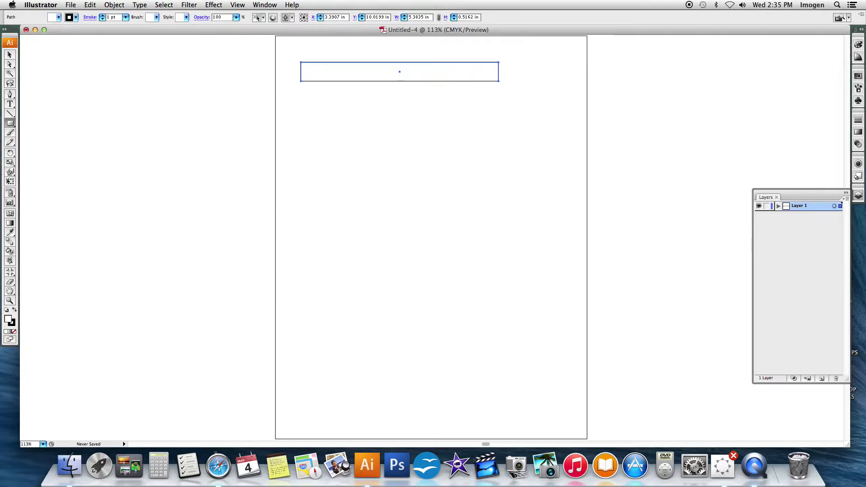
{"action": "left_click", "coordinate": [59, 19]}
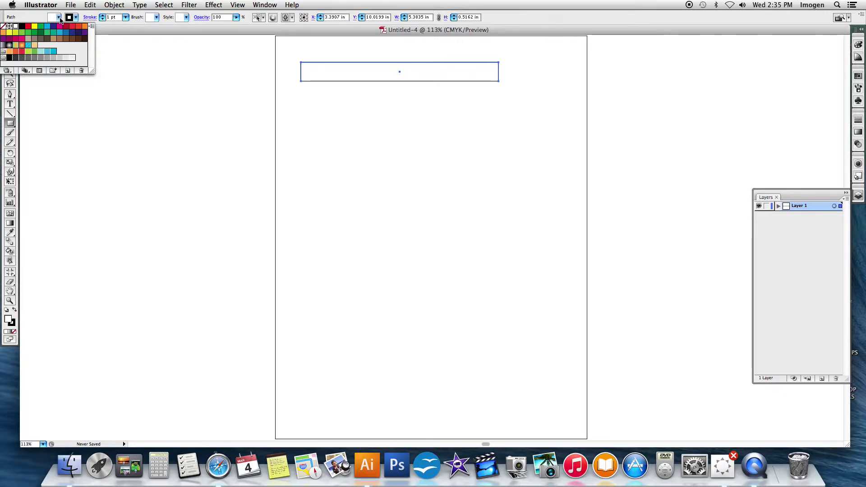
{"action": "left_click", "coordinate": [48, 27]}
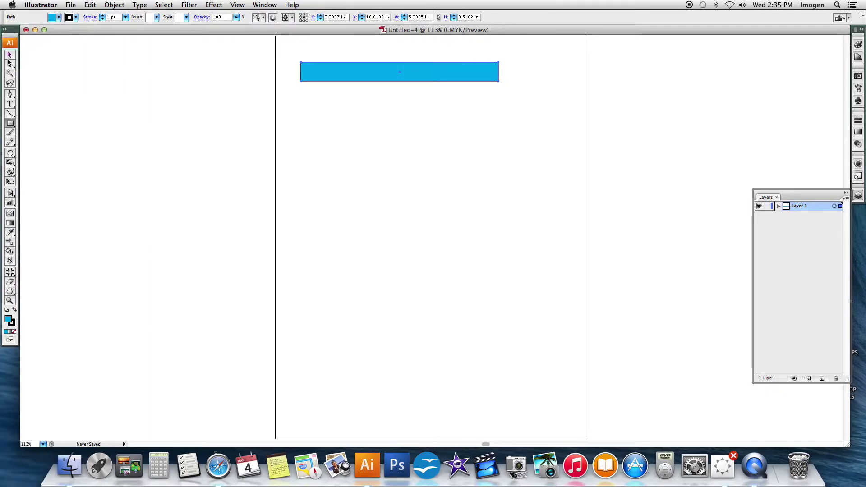
Draw a square about 0.89 in wide below the long blue rectangle and fill it with dark teal.
{"action": "left_click_drag", "start_coordinate": [318, 113], "coordinate": [351, 145]}
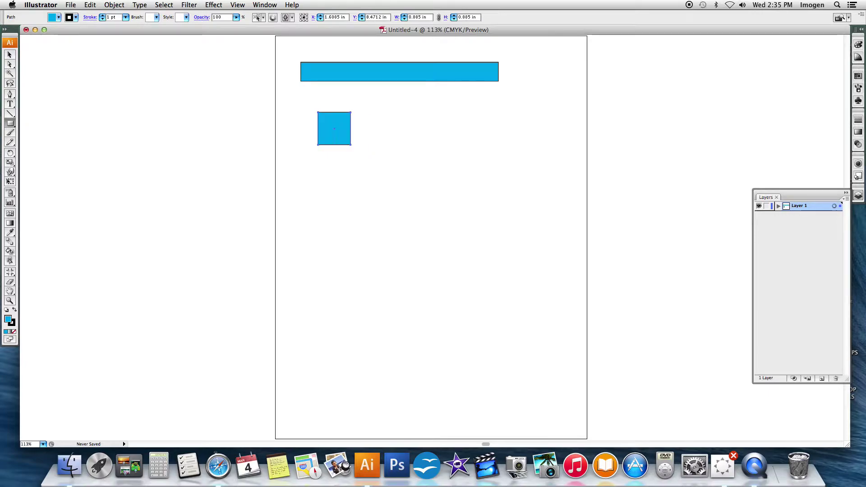
{"action": "left_click", "coordinate": [58, 17]}
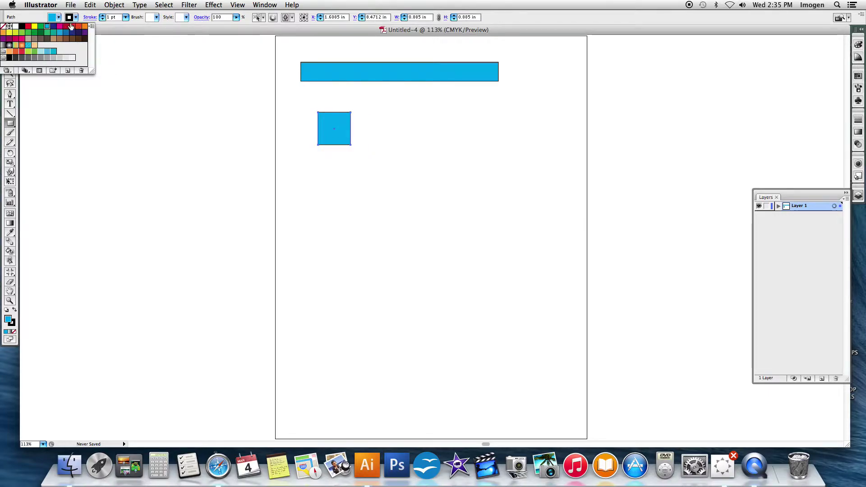
{"action": "left_click", "coordinate": [130, 170]}
{"action": "left_click", "coordinate": [485, 176]}
{"action": "double_click", "coordinate": [9, 320]}
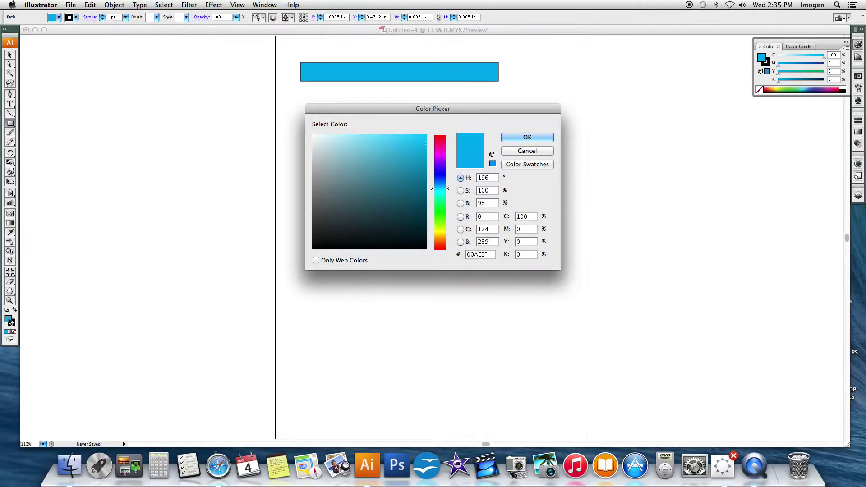
{"action": "left_click", "coordinate": [402, 161]}
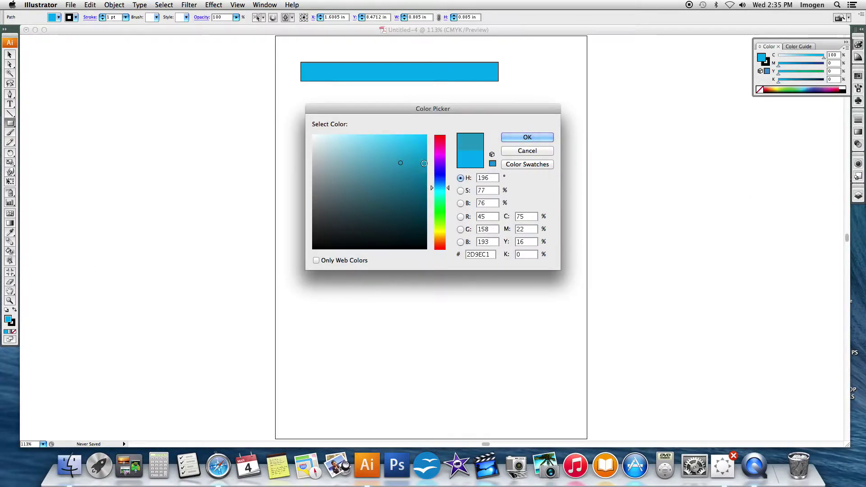
{"action": "left_click", "coordinate": [390, 197]}
{"action": "left_click", "coordinate": [527, 137]}
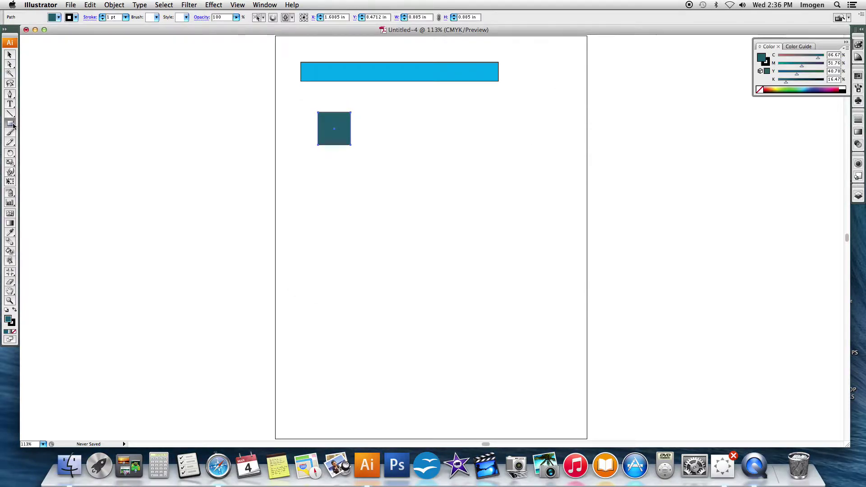
Draw a rounded rectangle about 1.89 by 1.83 in to the right of the teal square and fill it with purple.
{"action": "left_click_drag", "start_coordinate": [13, 126], "coordinate": [33, 134]}
{"action": "left_click_drag", "start_coordinate": [422, 119], "coordinate": [492, 186]}
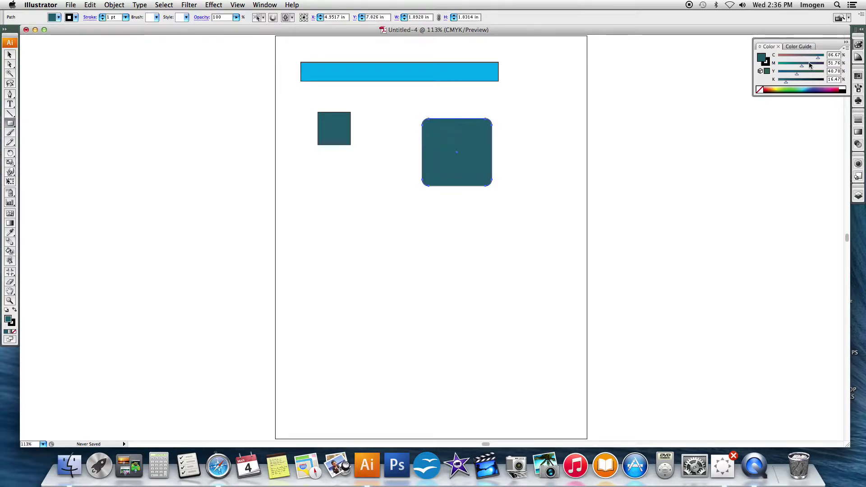
{"action": "double_click", "coordinate": [763, 61]}
{"action": "left_click", "coordinate": [440, 155]}
{"action": "left_click", "coordinate": [424, 151]}
{"action": "left_click", "coordinate": [527, 137]}
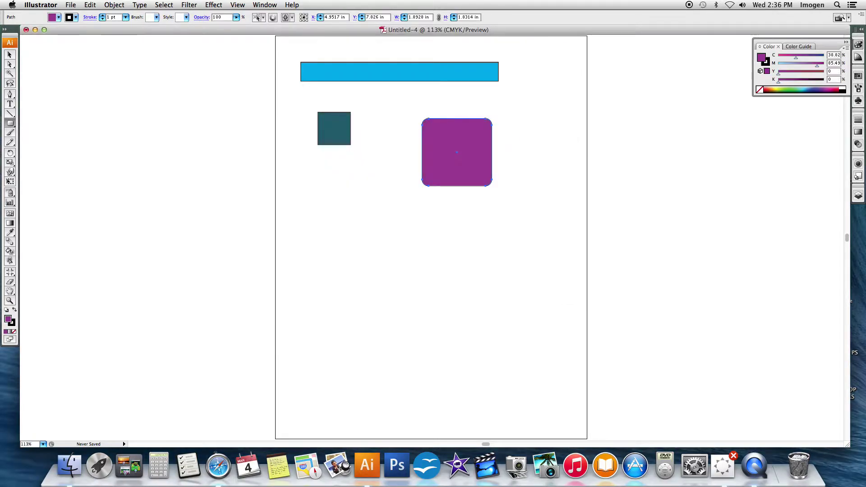
Draw a teal-green ellipse about 1.3 by 2.69 in below the square and a light orange circle about 1.62 in wide to its right.
{"action": "left_click_drag", "start_coordinate": [10, 123], "coordinate": [26, 144]}
{"action": "left_click_drag", "start_coordinate": [317, 196], "coordinate": [366, 294]}
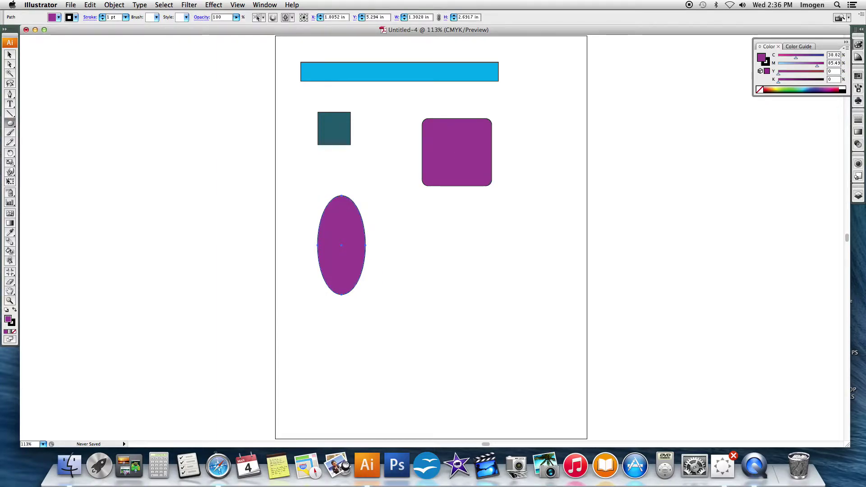
{"action": "left_click", "coordinate": [858, 77]}
{"action": "left_click", "coordinate": [809, 93]}
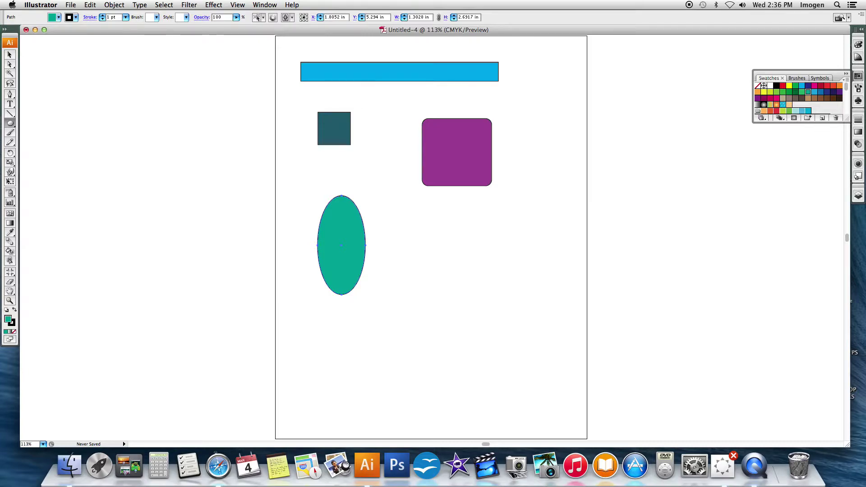
{"action": "left_click_drag", "start_coordinate": [406, 215], "coordinate": [466, 275]}
{"action": "left_click", "coordinate": [763, 111]}
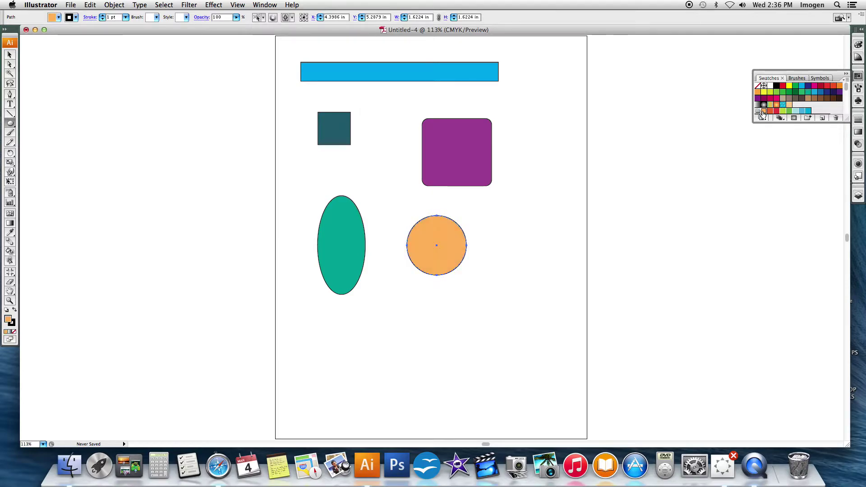
Draw a hexagon about 1.84 by 2.13 in below the green ellipse and fill it with red.
{"action": "left_click_drag", "start_coordinate": [12, 125], "coordinate": [54, 151]}
{"action": "left_click_drag", "start_coordinate": [321, 380], "coordinate": [321, 342]}
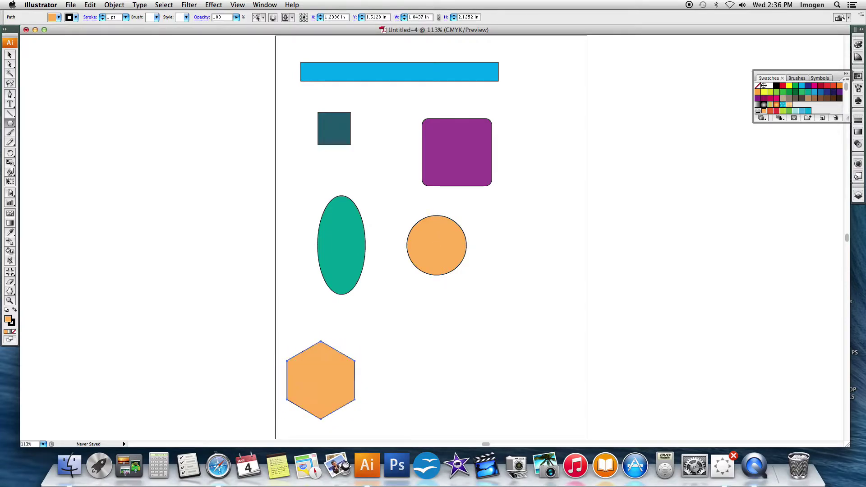
{"action": "left_click", "coordinate": [783, 86]}
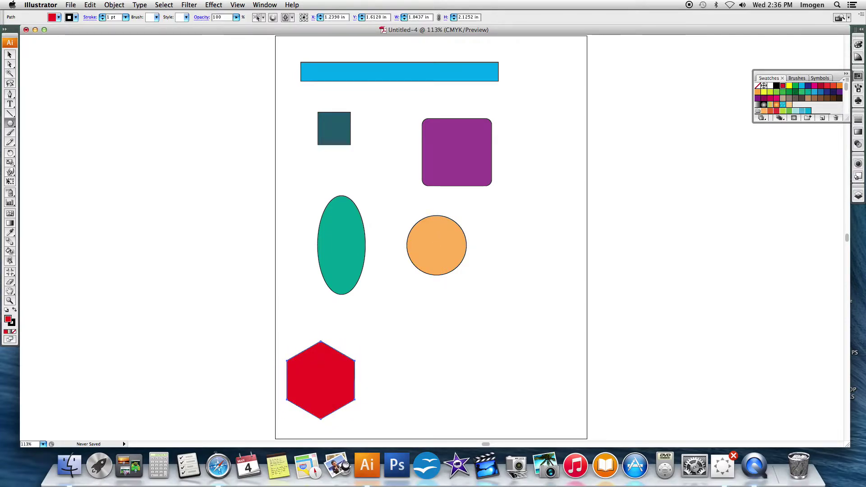
Draw a many-pointed star about 2.44 in wide to the right of the red hexagon and fill it with light aqua.
{"action": "left_click_drag", "start_coordinate": [10, 122], "coordinate": [42, 164]}
{"action": "left_click_drag", "start_coordinate": [468, 369], "coordinate": [513, 379]}
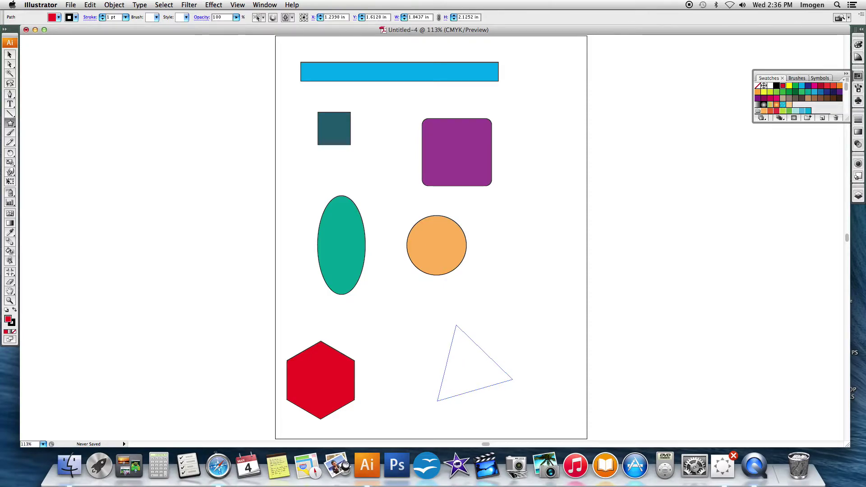
{"action": "left_click_drag", "start_coordinate": [512, 379], "coordinate": [513, 379]}
{"action": "key", "text": "Up"}
{"action": "key", "text": "Up"}
{"action": "key", "text": "Up"}
{"action": "key", "text": "Up"}
{"action": "key", "text": "Up"}
{"action": "key", "text": "Up"}
{"action": "key", "text": "Up"}
{"action": "key", "text": "Up"}
{"action": "key", "text": "Up"}
{"action": "key", "text": "Up"}
{"action": "key", "text": "Up"}
{"action": "key", "text": "Up"}
{"action": "key", "text": "Up"}
{"action": "key", "text": "Up"}
{"action": "key", "text": "Up"}
{"action": "key", "text": "Up"}
{"action": "key", "text": "Up"}
{"action": "key", "text": "Up"}
{"action": "key", "text": "Up"}
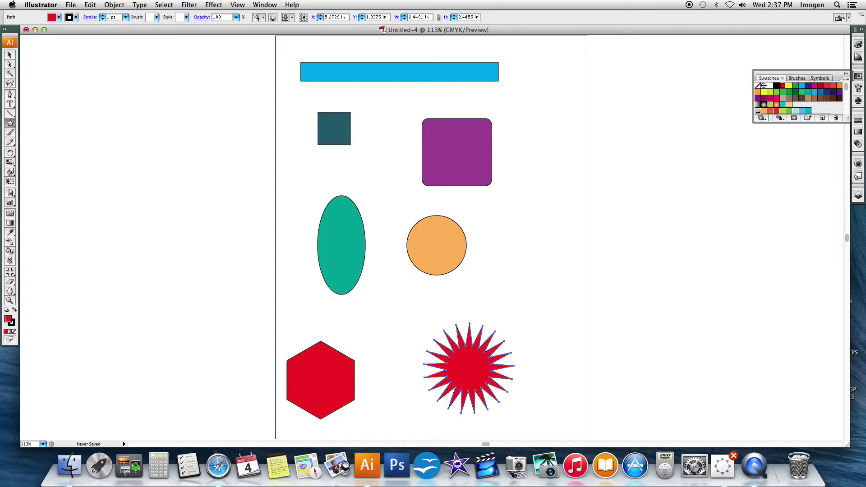
{"action": "left_click", "coordinate": [796, 112]}
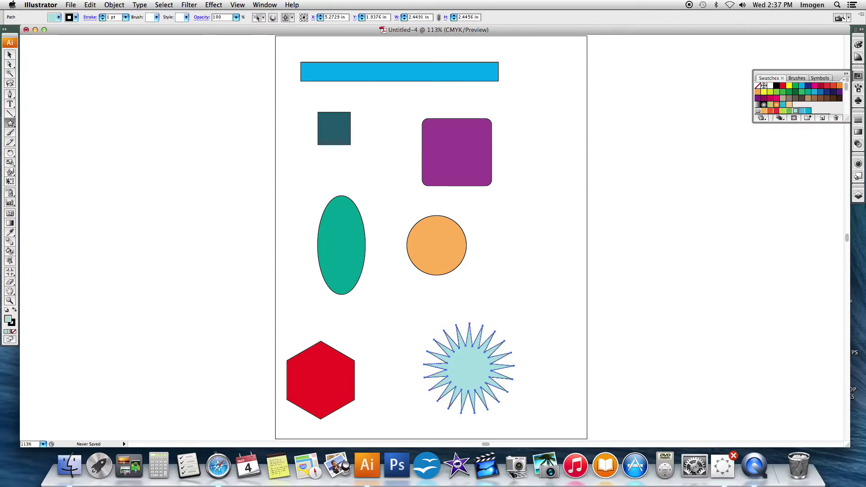
Rotate the dark teal square by 45° so it stands as a diamond.
{"action": "left_click", "coordinate": [10, 54]}
{"action": "left_click", "coordinate": [69, 71]}
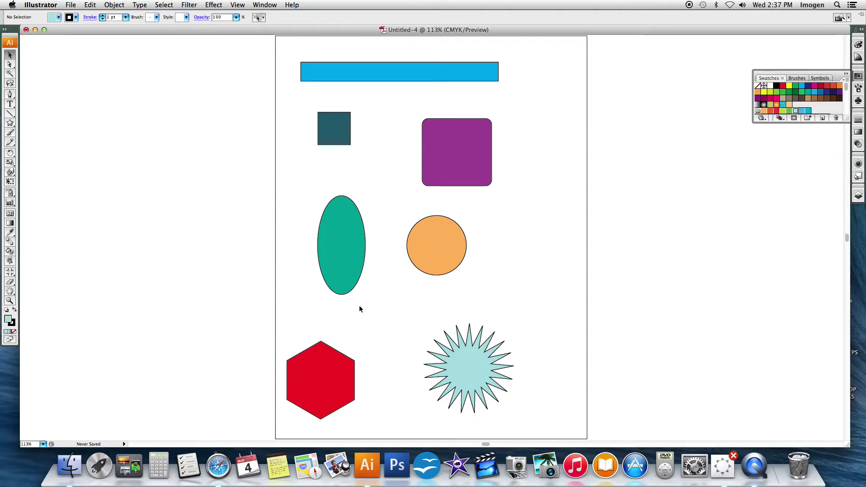
{"action": "left_click", "coordinate": [344, 125]}
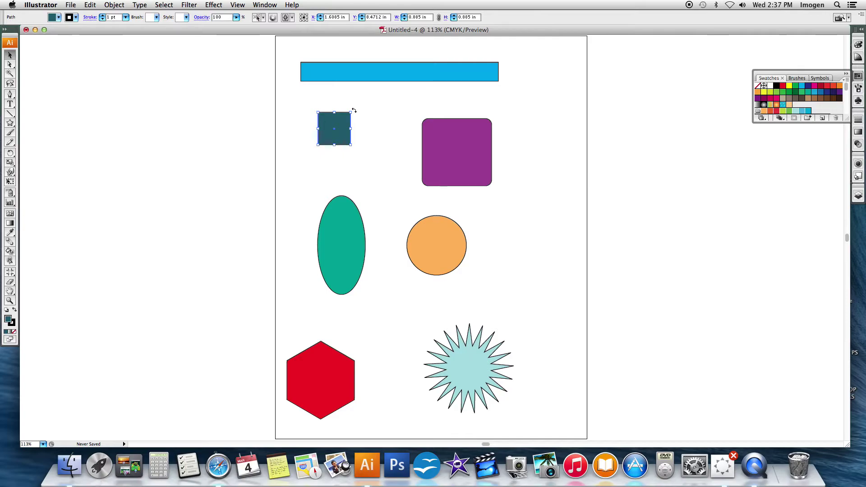
{"action": "left_click_drag", "start_coordinate": [354, 111], "coordinate": [311, 131]}
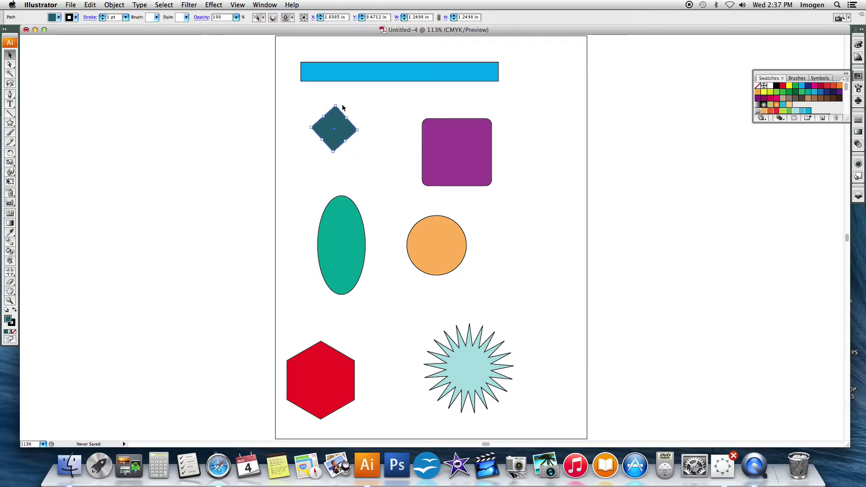
{"action": "key", "text": "super+z"}
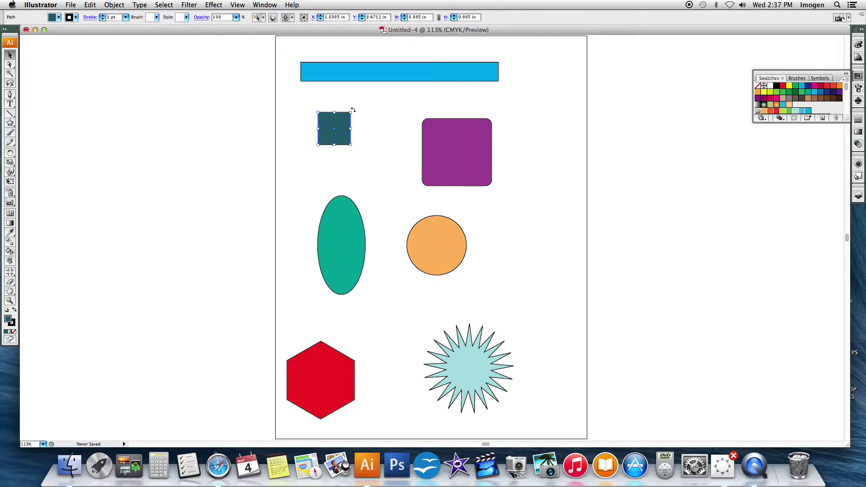
{"action": "left_click_drag", "start_coordinate": [353, 110], "coordinate": [357, 151]}
{"action": "left_click_drag", "start_coordinate": [354, 112], "coordinate": [362, 121]}
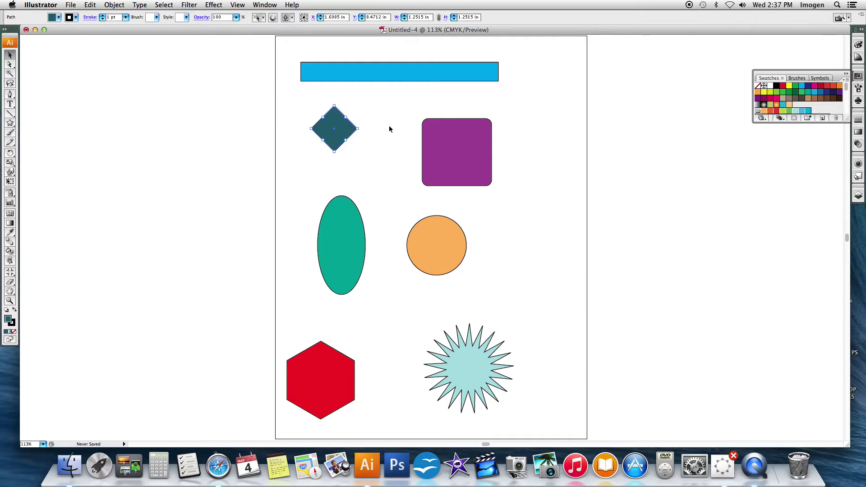
Move the teal diamond toward the middle of the page, return it to just above the green ellipse, and deselect it.
{"action": "key", "text": "Return"}
{"action": "left_click", "coordinate": [488, 143]}
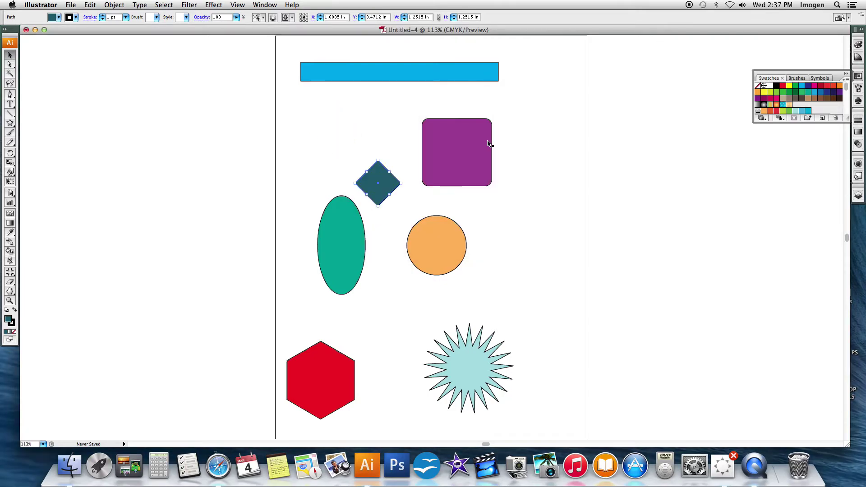
{"action": "left_click_drag", "start_coordinate": [374, 194], "coordinate": [331, 142]}
{"action": "left_click", "coordinate": [369, 146]}
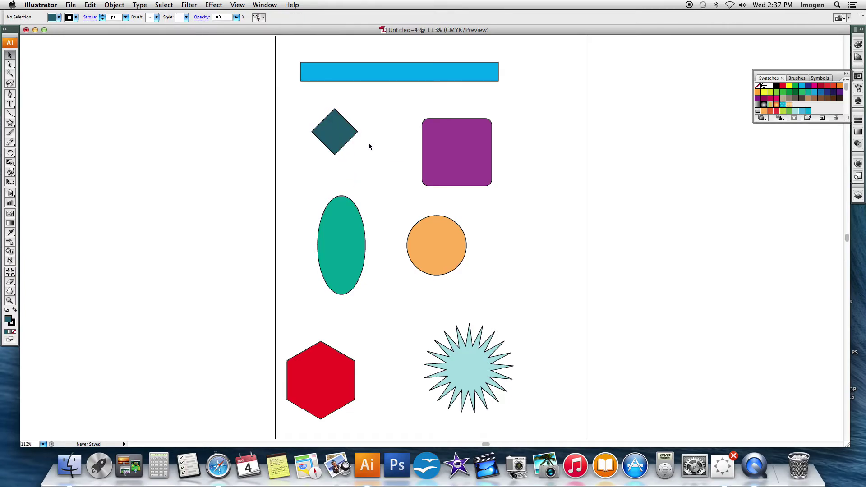
Show the document's layer list, expand Layer 1 into its paths, and float the list closer to the artboard.
{"action": "left_click", "coordinate": [859, 197]}
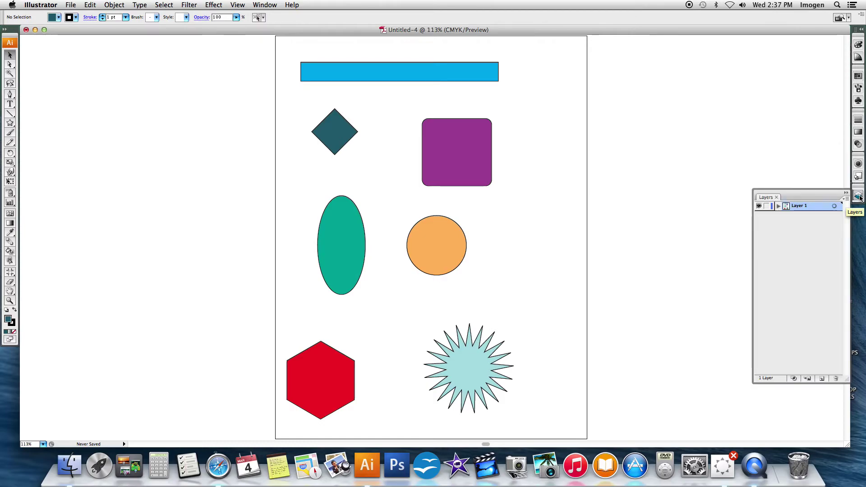
{"action": "left_click", "coordinate": [776, 207]}
{"action": "left_click_drag", "start_coordinate": [813, 194], "coordinate": [732, 119]}
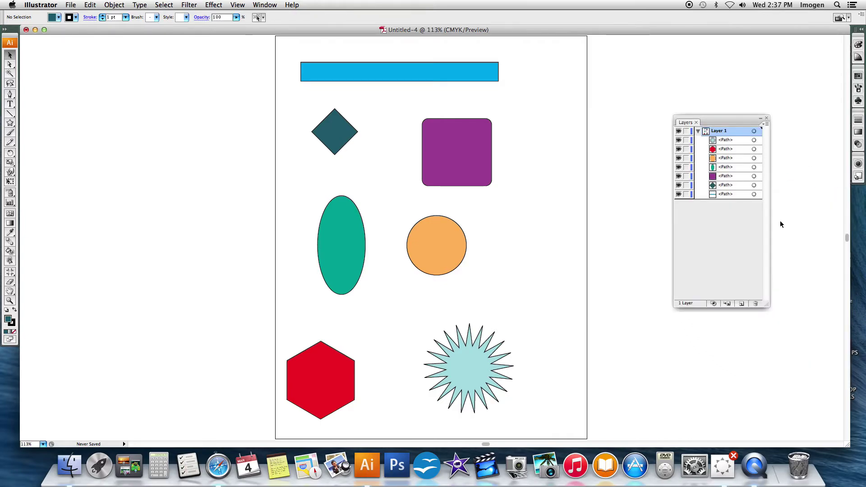
Hide and show the orange circle and the purple rounded rectangle in turn using their path visibility.
{"action": "left_click", "coordinate": [678, 158]}
{"action": "left_click", "coordinate": [678, 158]}
{"action": "left_click", "coordinate": [679, 177]}
{"action": "left_click", "coordinate": [679, 176]}
Delete the long blue rectangle's path from Layer 1, and toggle the purple rounded rectangle's visibility off and on.
{"action": "left_click", "coordinate": [722, 194]}
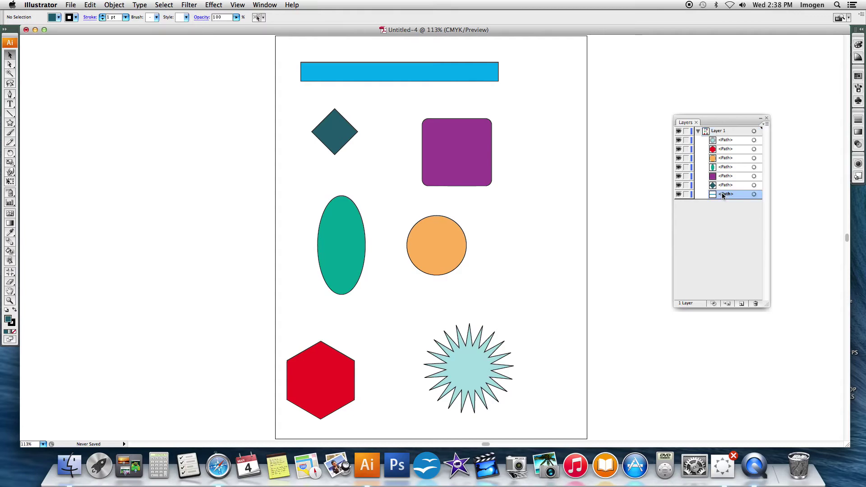
{"action": "left_click_drag", "start_coordinate": [725, 196], "coordinate": [756, 304]}
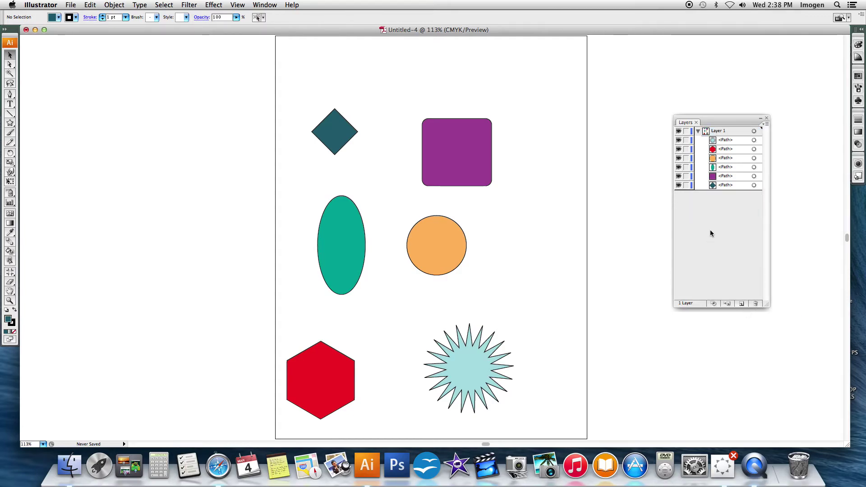
{"action": "left_click", "coordinate": [679, 176]}
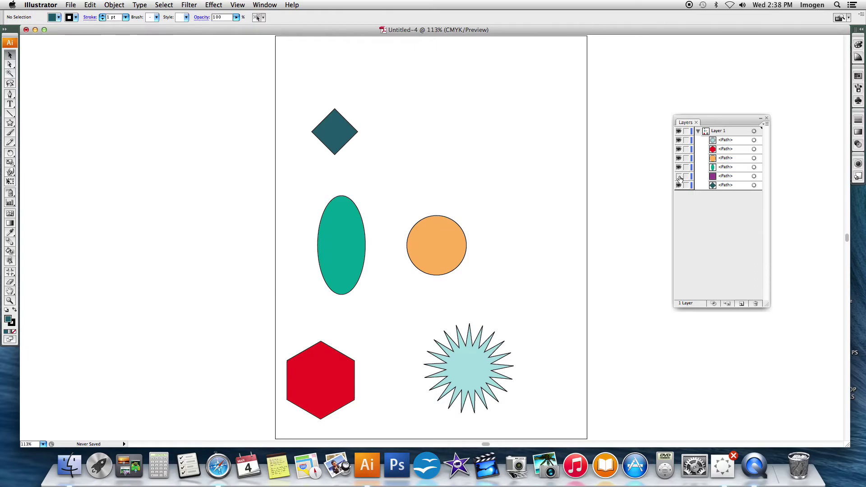
{"action": "left_click", "coordinate": [679, 176]}
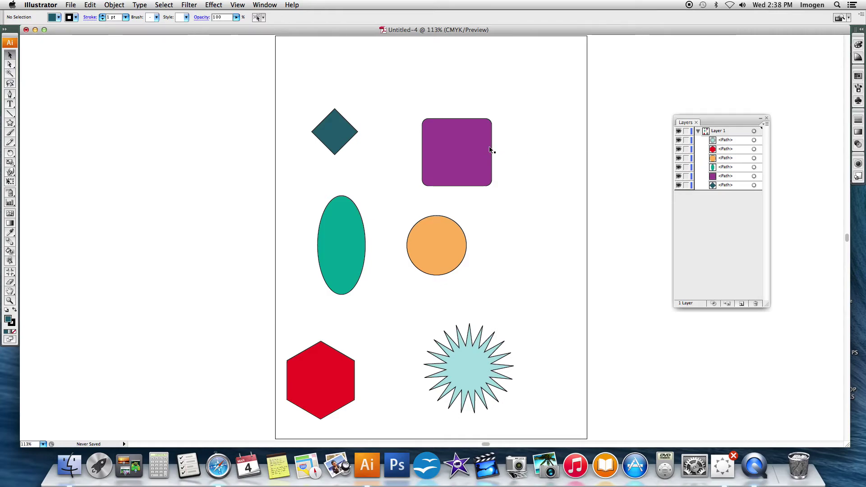
Move the purple rounded rectangle down to overlap the orange circle, and stack the circle's path directly beneath it in Layer 1.
{"action": "left_click_drag", "start_coordinate": [473, 156], "coordinate": [479, 207]}
{"action": "left_click", "coordinate": [538, 184]}
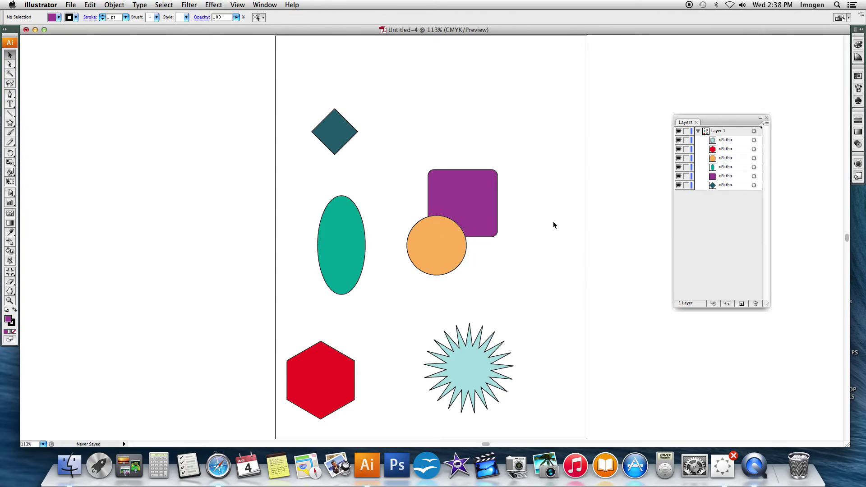
{"action": "left_click", "coordinate": [730, 161]}
{"action": "left_click_drag", "start_coordinate": [726, 160], "coordinate": [725, 182]}
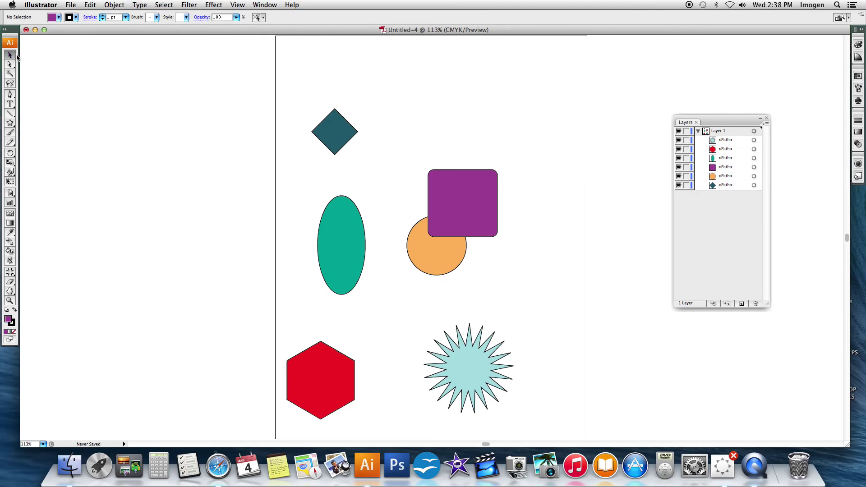
Set the purple rounded rectangle's opacity to 63%.
{"action": "left_click", "coordinate": [460, 203]}
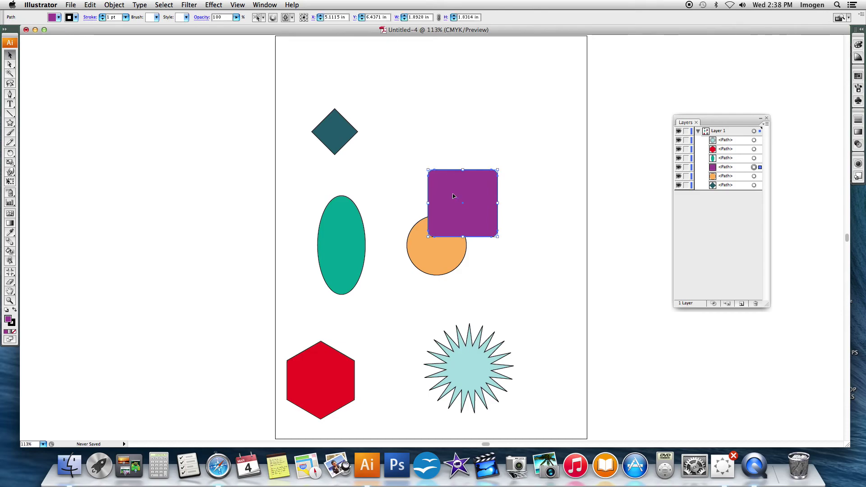
{"action": "left_click", "coordinate": [236, 17]}
{"action": "left_click_drag", "start_coordinate": [218, 28], "coordinate": [218, 27]}
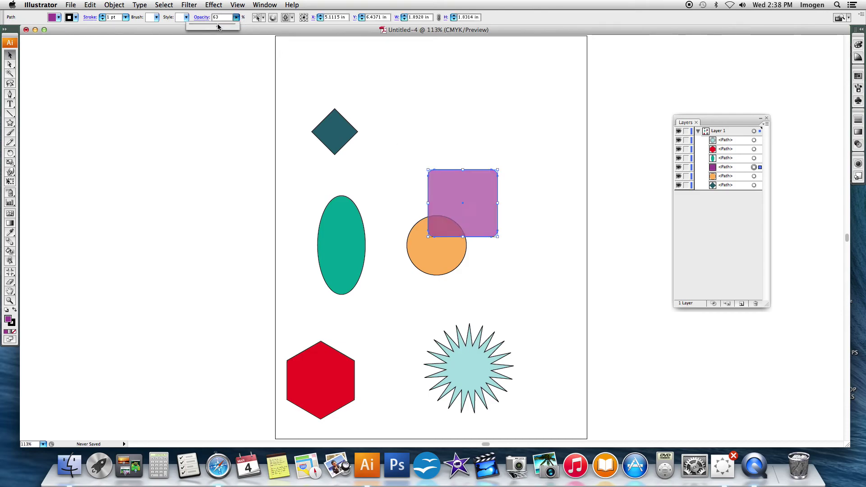
Set the orange circle's opacity to 67% and deselect it.
{"action": "left_click", "coordinate": [453, 251]}
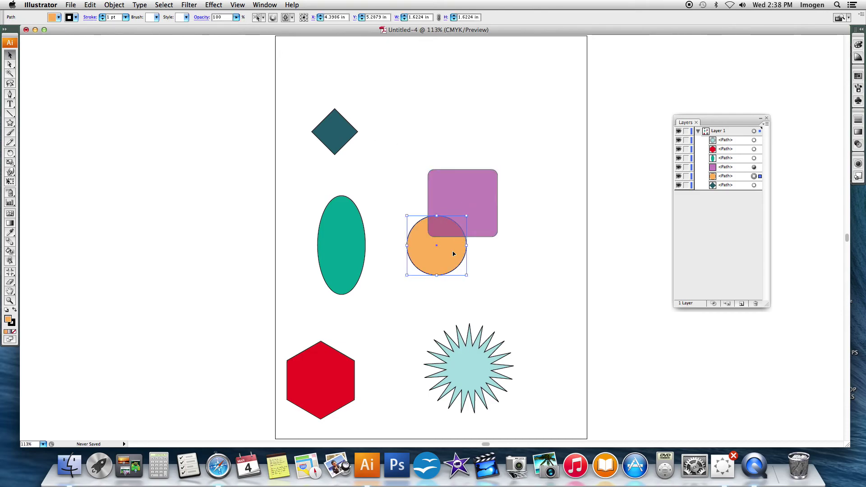
{"action": "left_click", "coordinate": [236, 18]}
{"action": "left_click", "coordinate": [220, 27]}
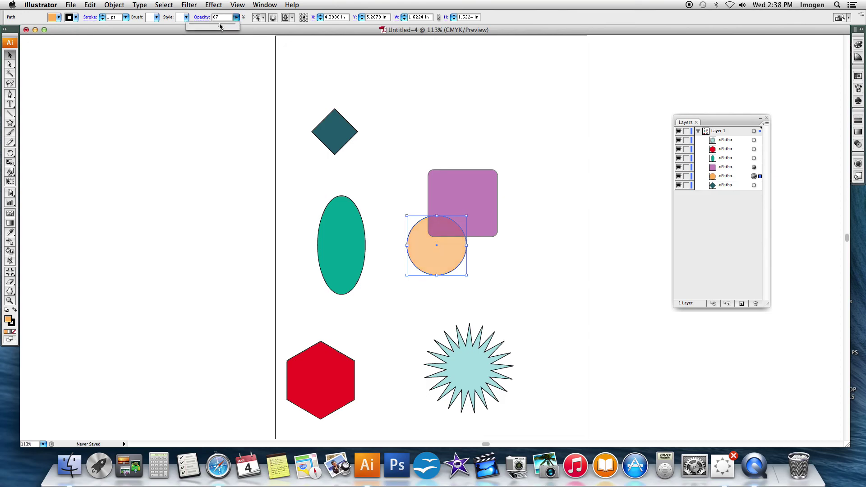
{"action": "left_click", "coordinate": [404, 136]}
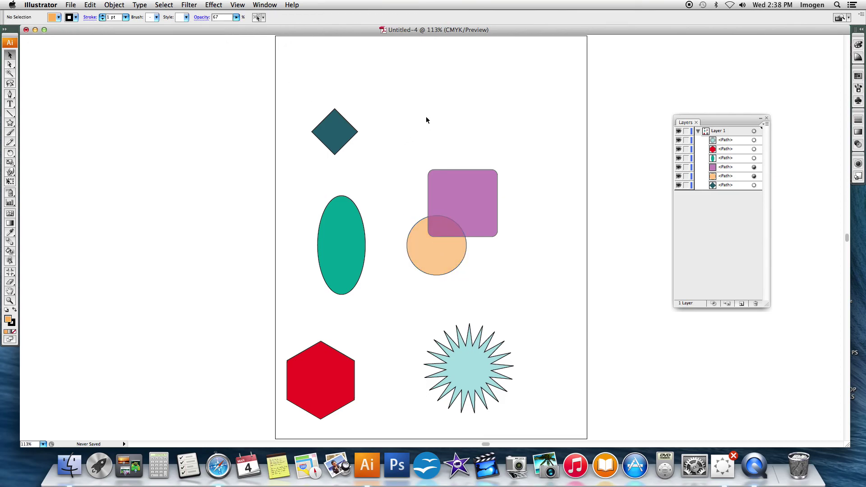